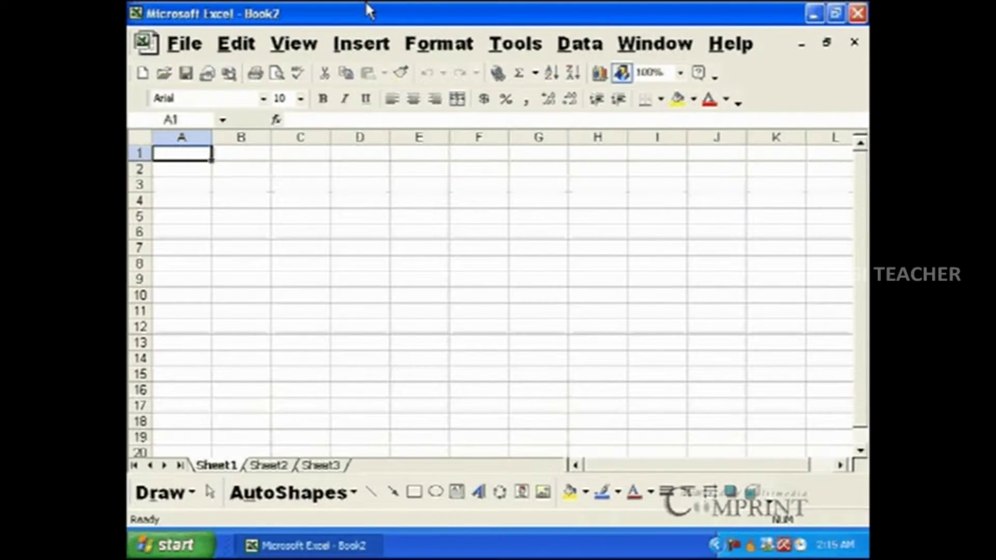
Widen columns A and B, then stretch row 1 to a height of 27.00.
left_click_drag(212, 137, 261, 136)
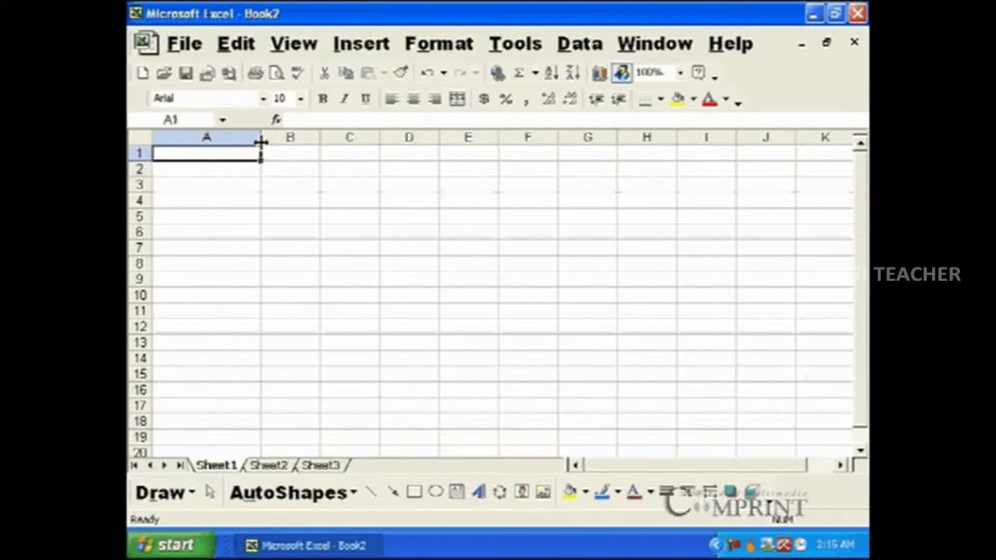
left_click_drag(322, 137, 361, 137)
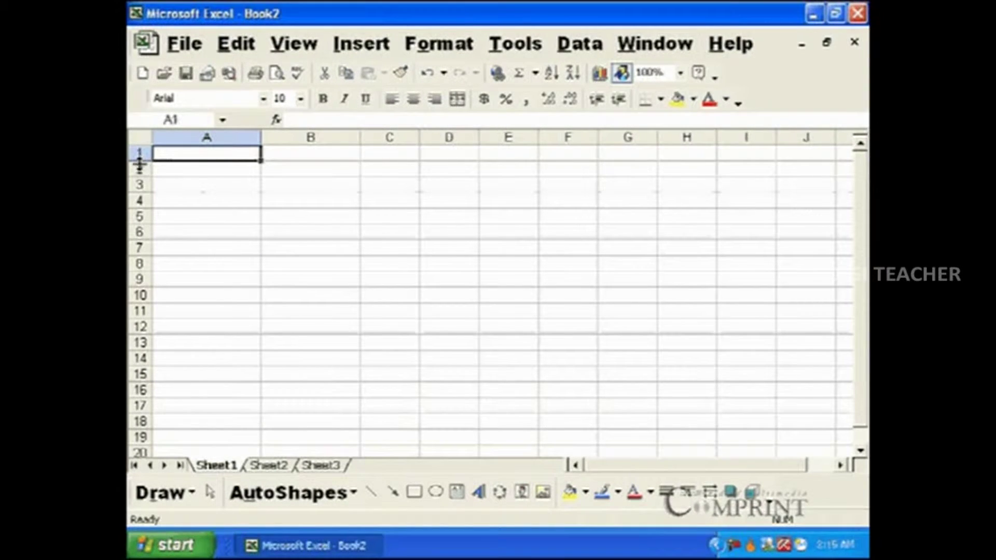
left_click(139, 154)
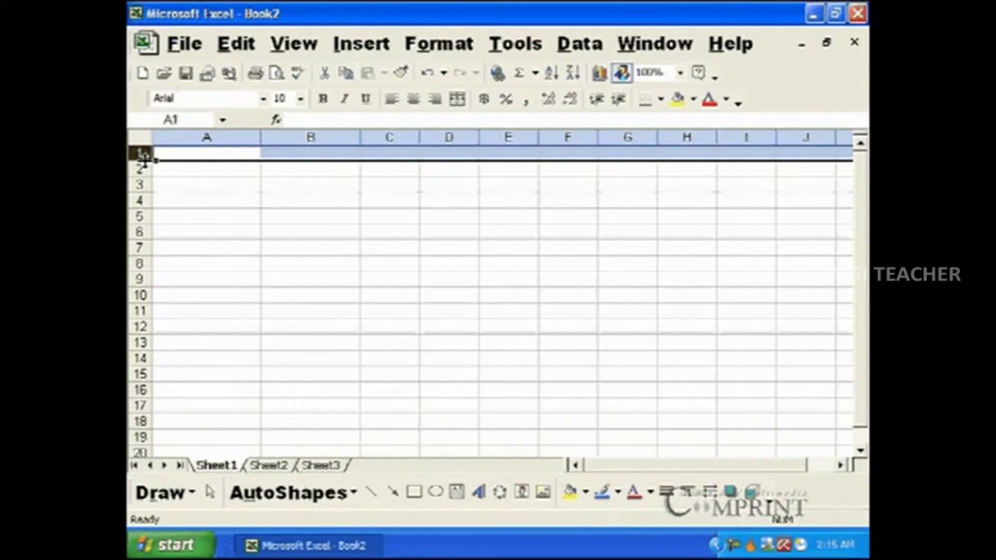
left_click_drag(145, 160, 147, 207)
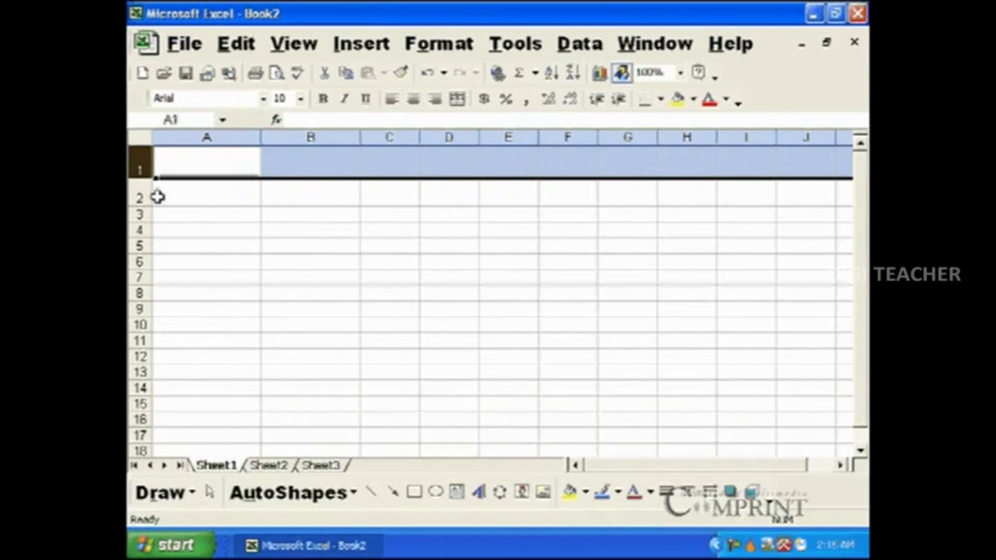
left_click(214, 201)
Select columns A through G and resize them together to one narrower shared width.
left_click(265, 192)
left_click_drag(223, 134, 644, 130)
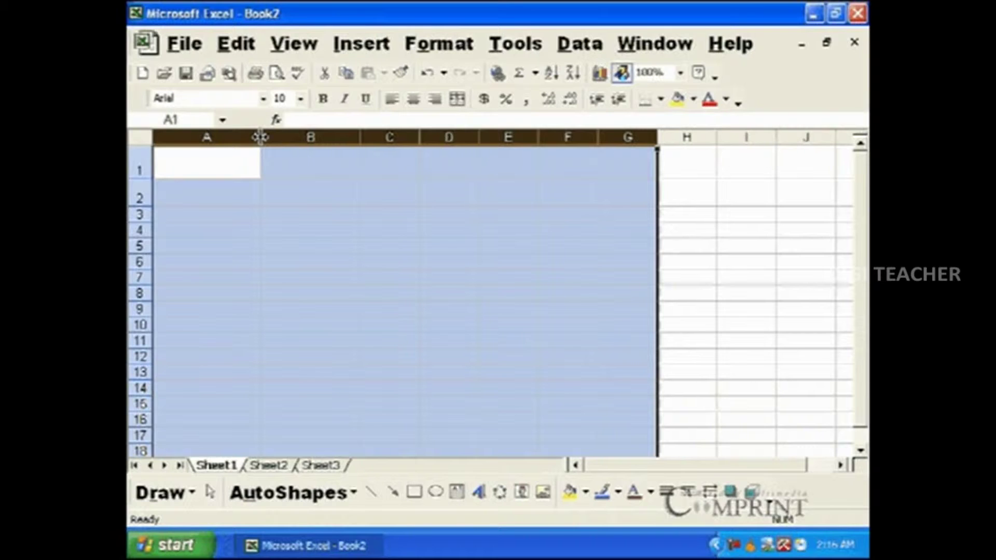
left_click_drag(260, 137, 215, 137)
mouse_move(342, 136)
left_mouse_down()
mouse_move(378, 137)
mouse_move(324, 137)
mouse_move(340, 136)
left_mouse_up()
Select rows 1–15 and resize them together to a uniform height of 24.75.
left_click(155, 193)
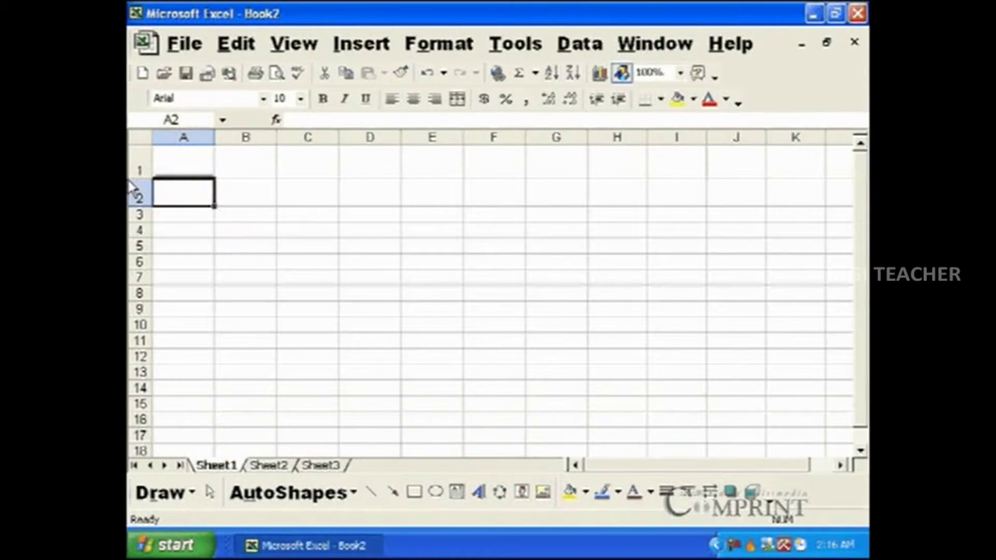
left_click_drag(131, 156, 139, 404)
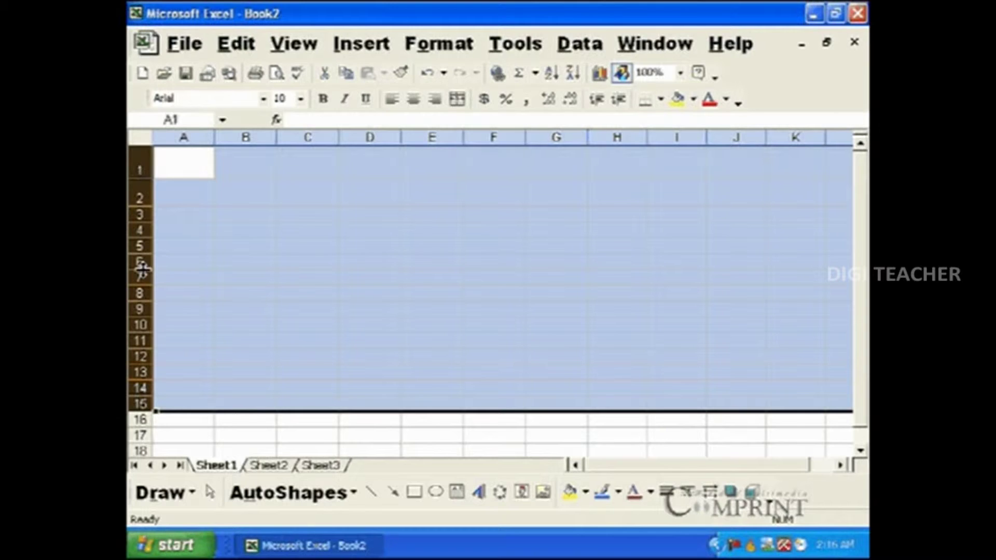
left_click_drag(141, 267, 139, 280)
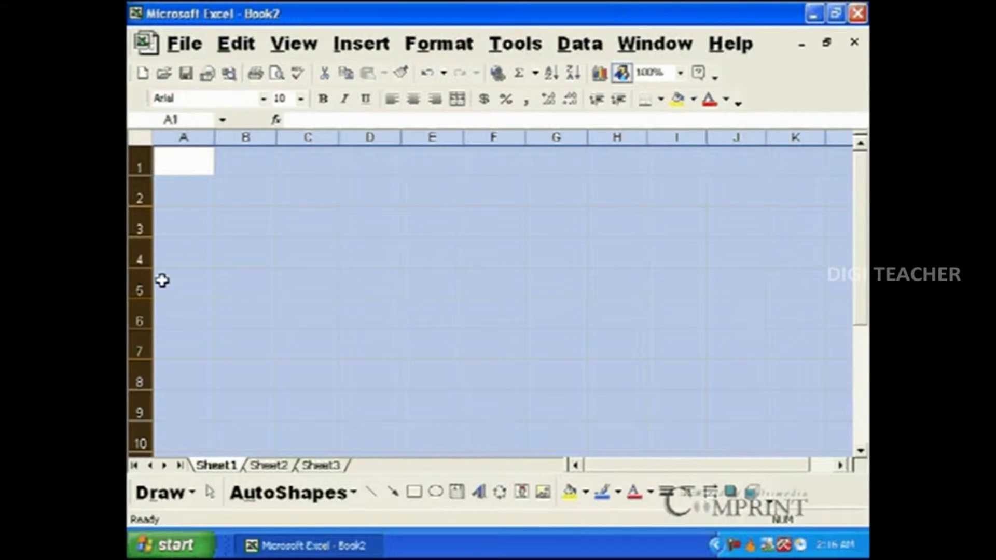
scroll(197, 265, "down", 2)
scroll(198, 262, "down", 1)
scroll(198, 262, "up", 3)
left_click(199, 262)
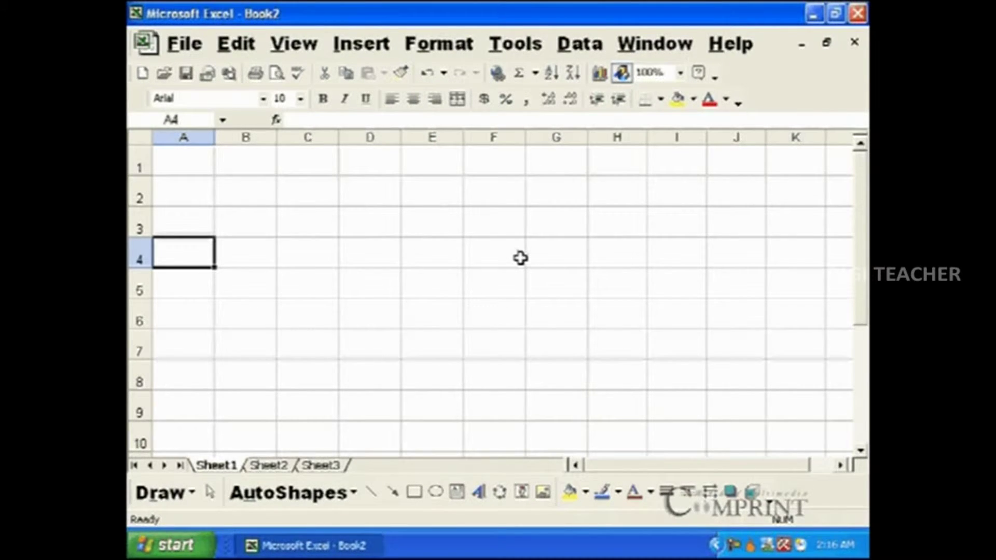
With the whole sheet selected, narrow all columns and set every row to 21.75.
left_click(139, 136)
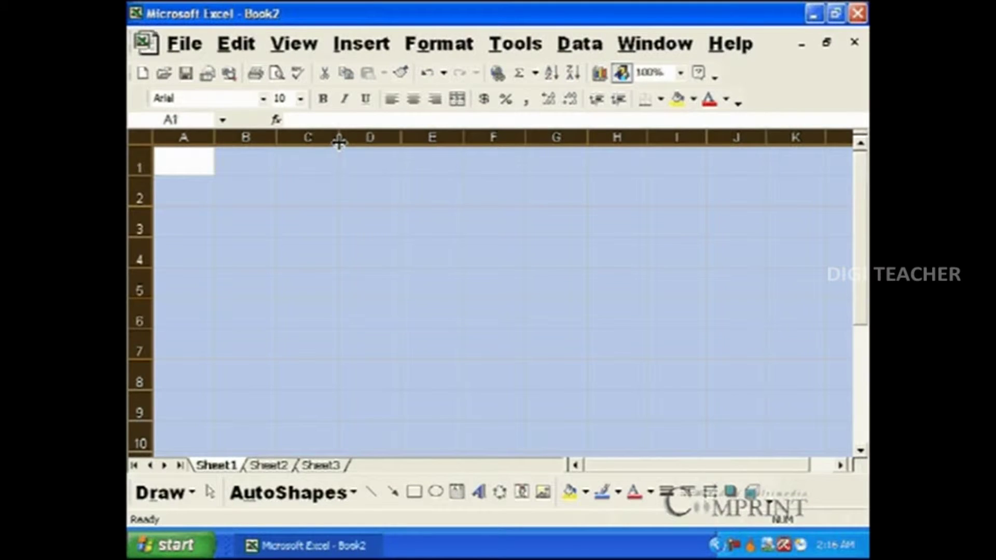
mouse_move(338, 141)
left_mouse_down()
mouse_move(325, 143)
mouse_move(344, 136)
mouse_move(336, 136)
left_mouse_up()
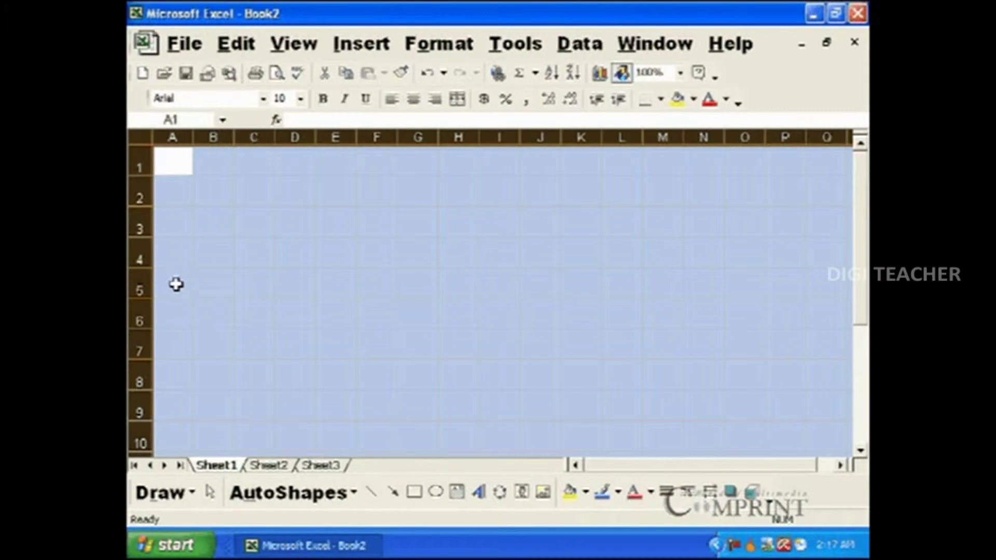
left_click_drag(141, 206, 141, 191)
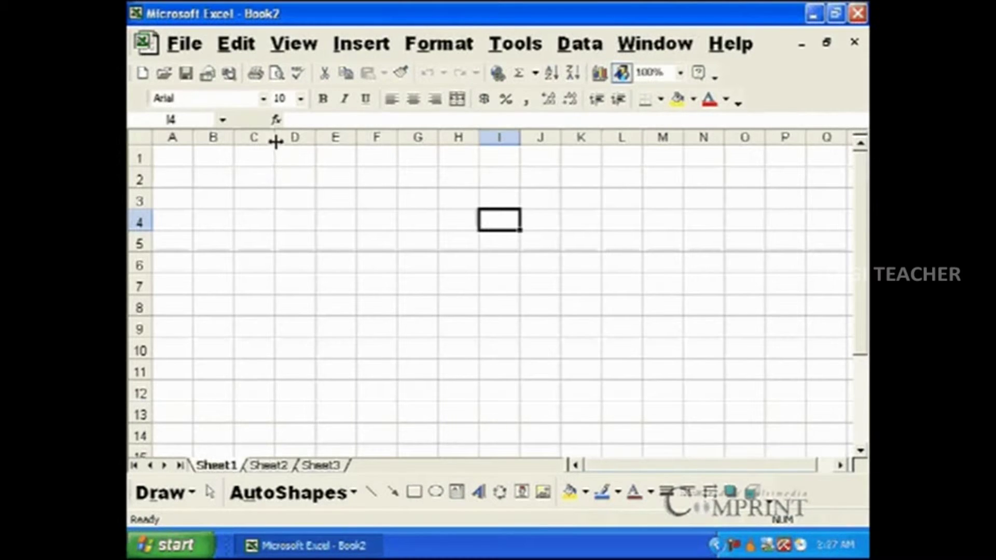
Set column D's width to 20 in the Column Width dialog.
right_click(295, 136)
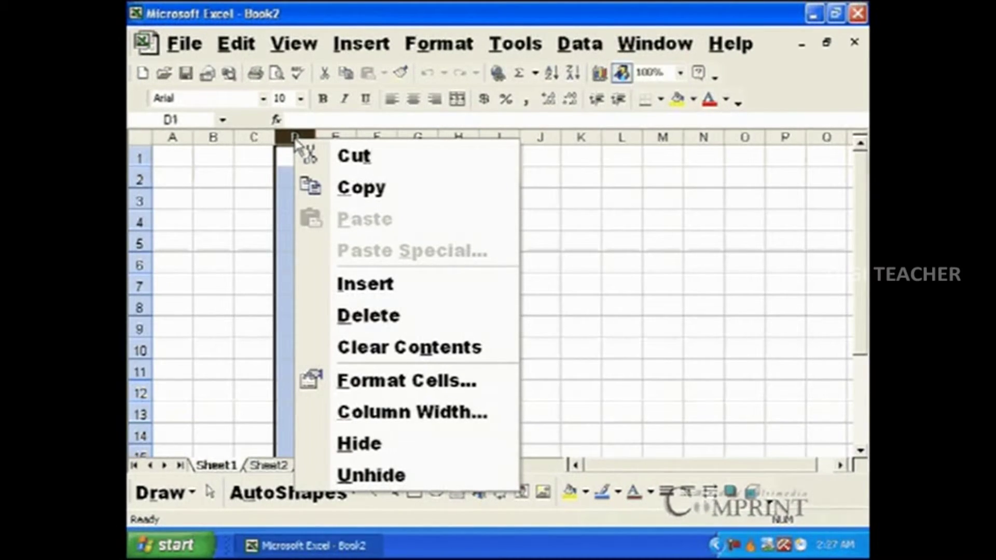
left_click(476, 413)
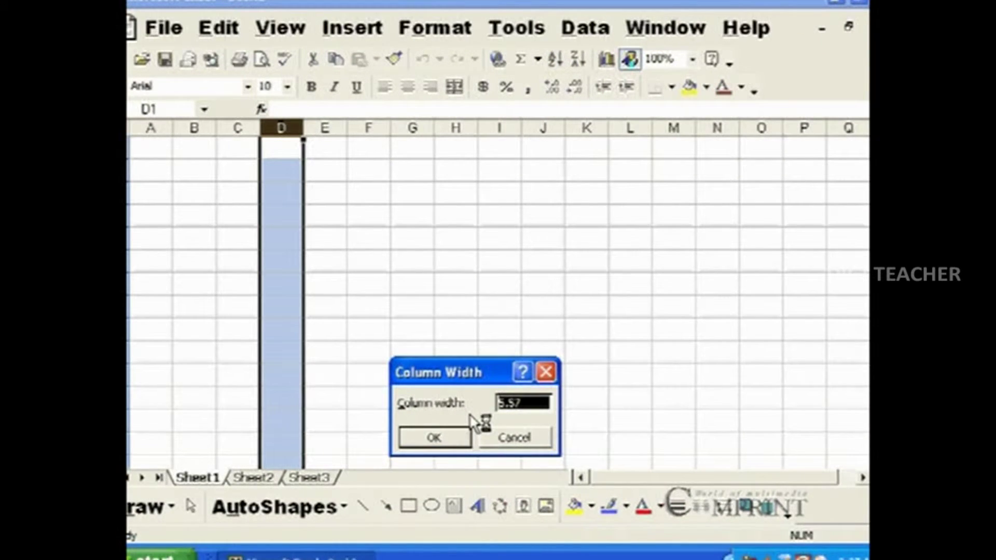
type("20")
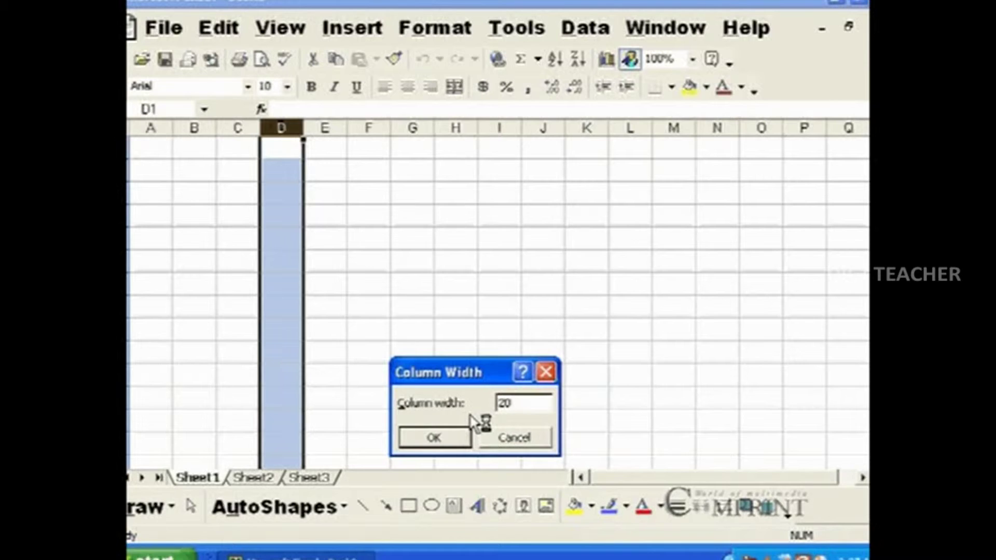
left_click(446, 438)
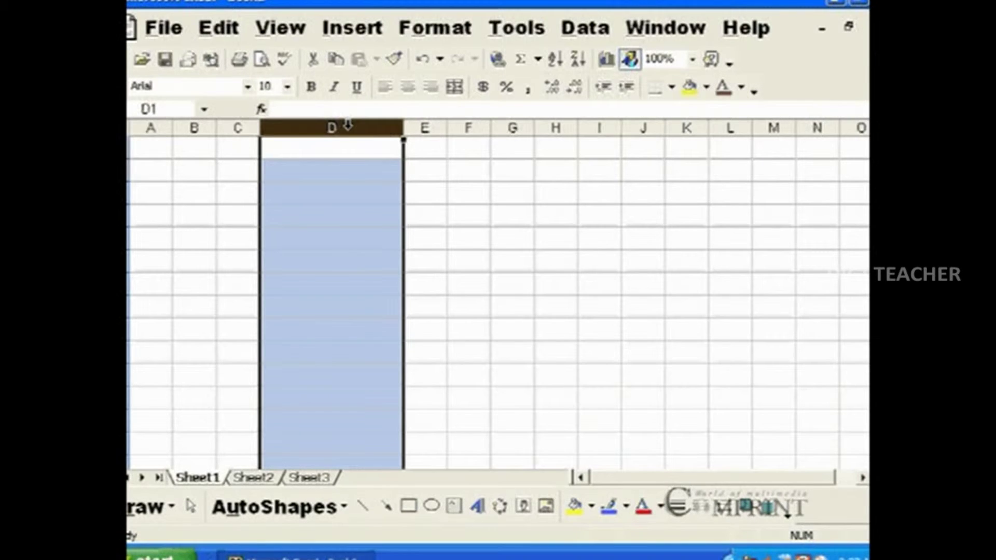
left_click(414, 127)
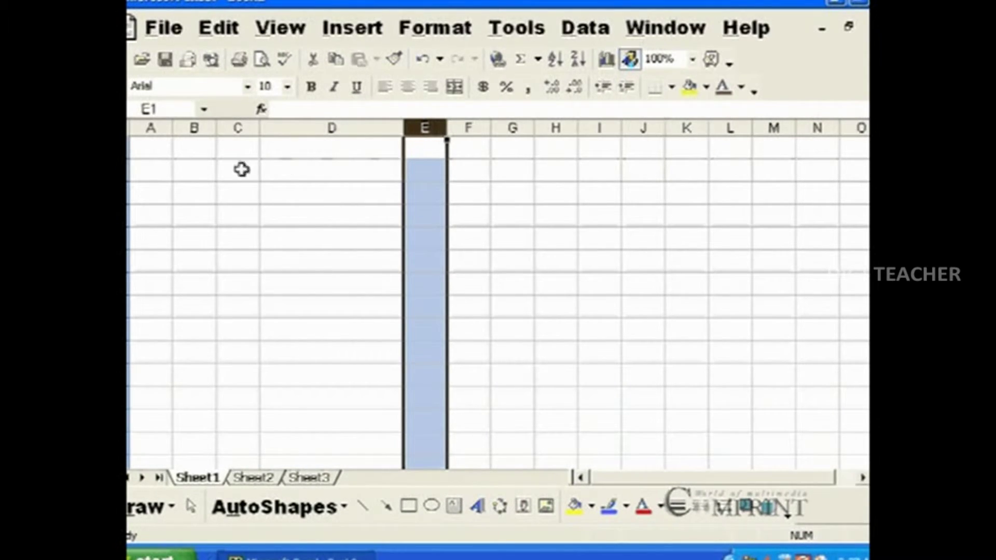
Select the whole sheet and set every column's width to 15.
left_click(129, 129)
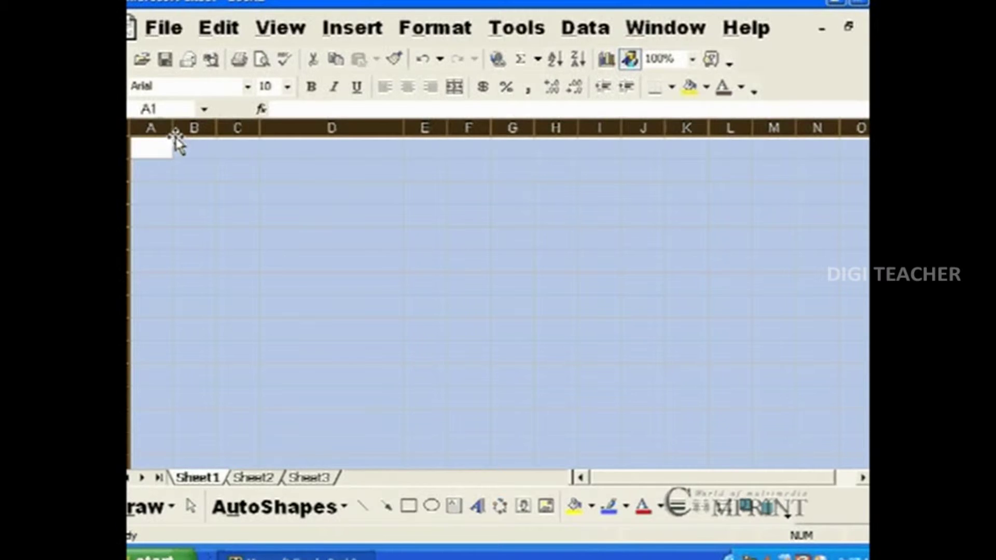
right_click(183, 125)
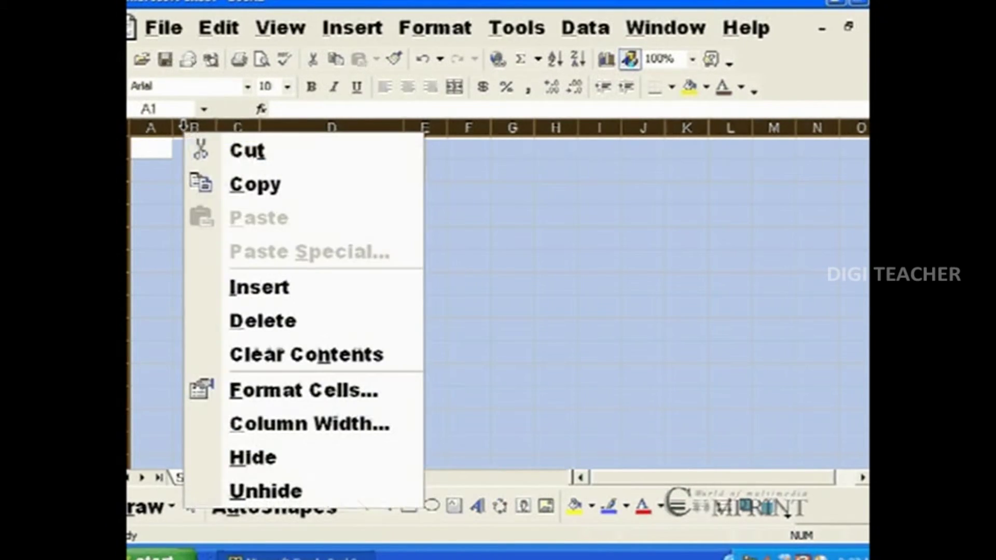
left_click(355, 434)
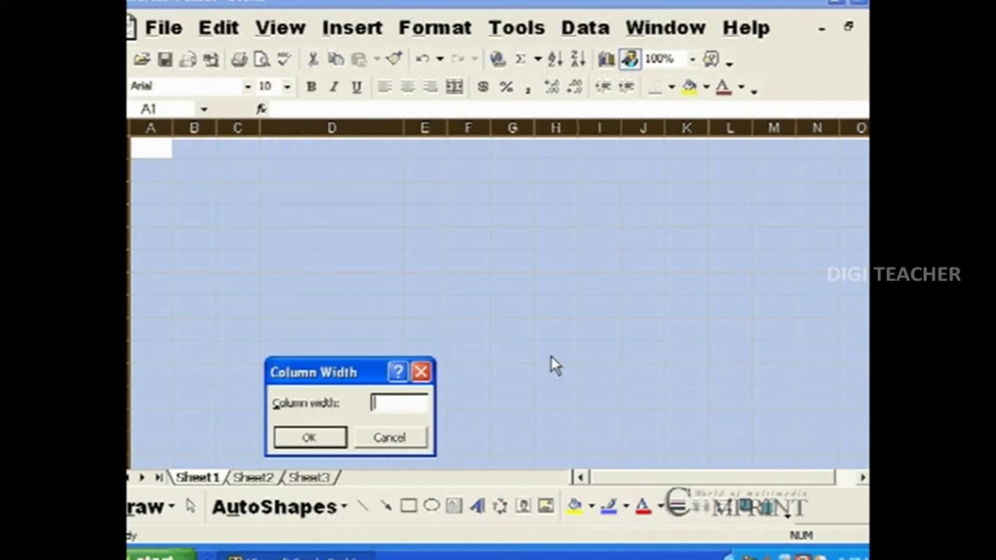
type("15")
key("Return")
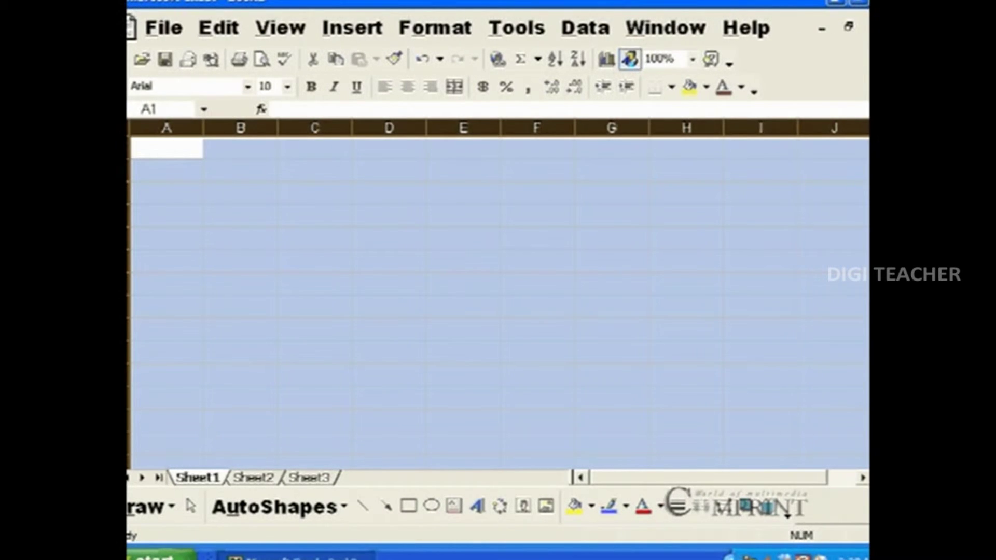
left_click(136, 194)
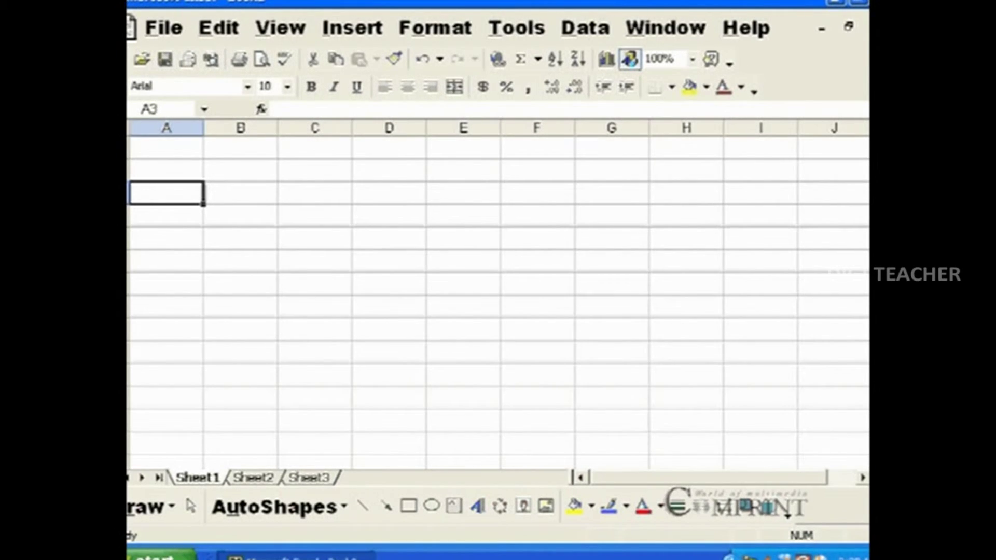
Set the row height of the entire sheet to 30 in the Row Height dialog.
right_click(129, 200)
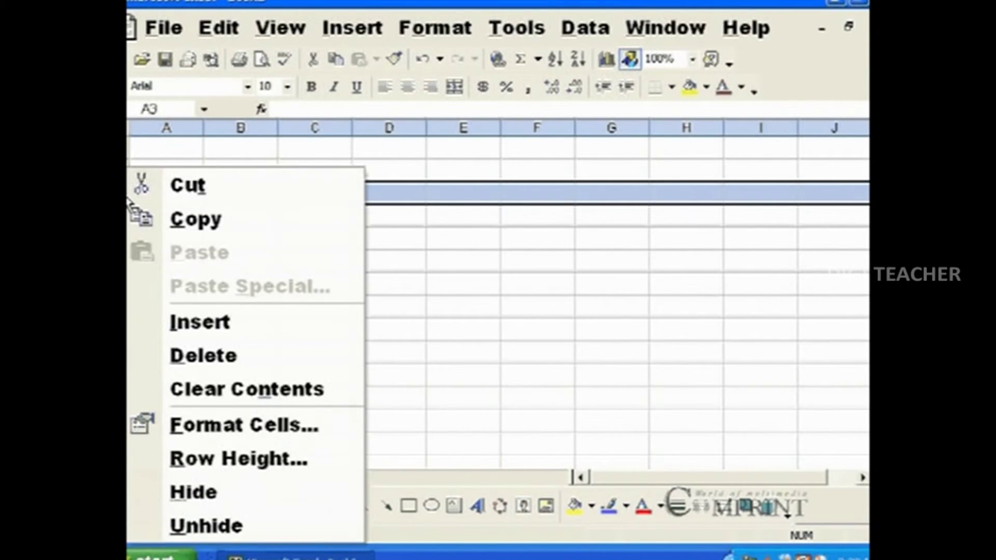
left_click(223, 459)
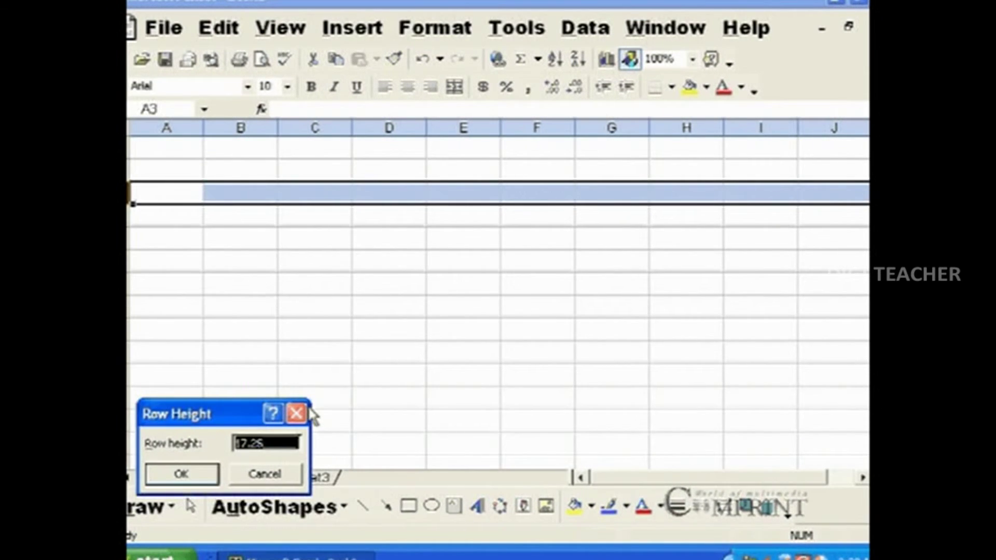
type("18")
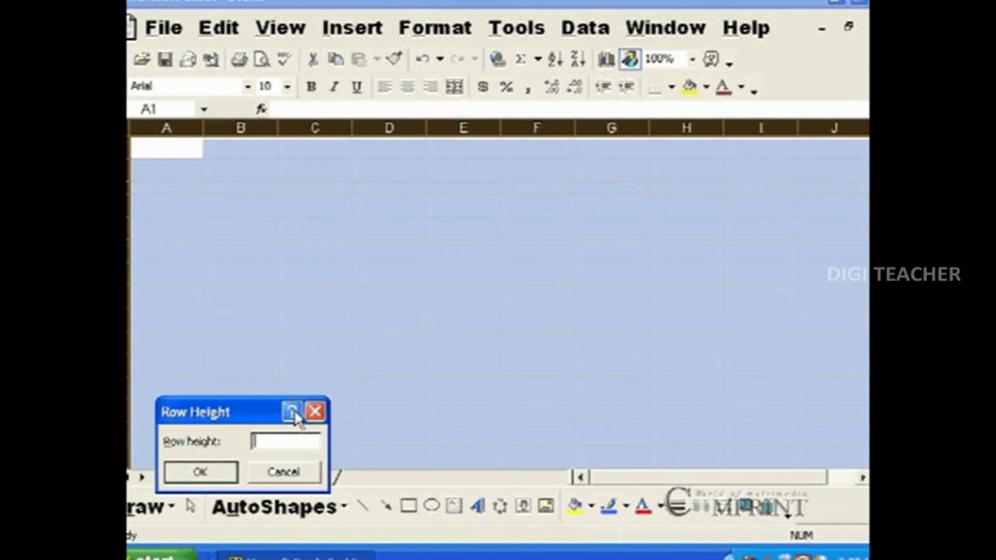
type("30")
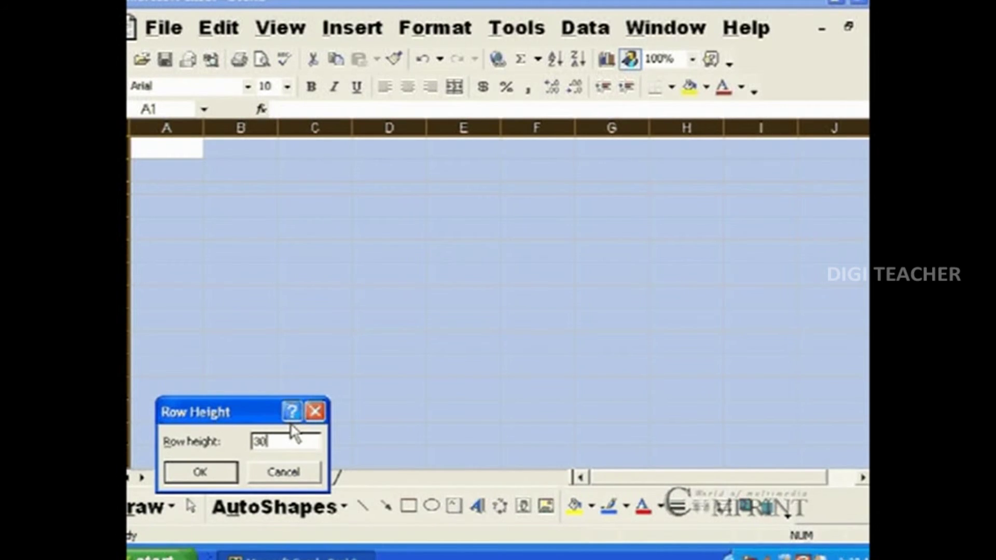
key("Return")
left_click(290, 422)
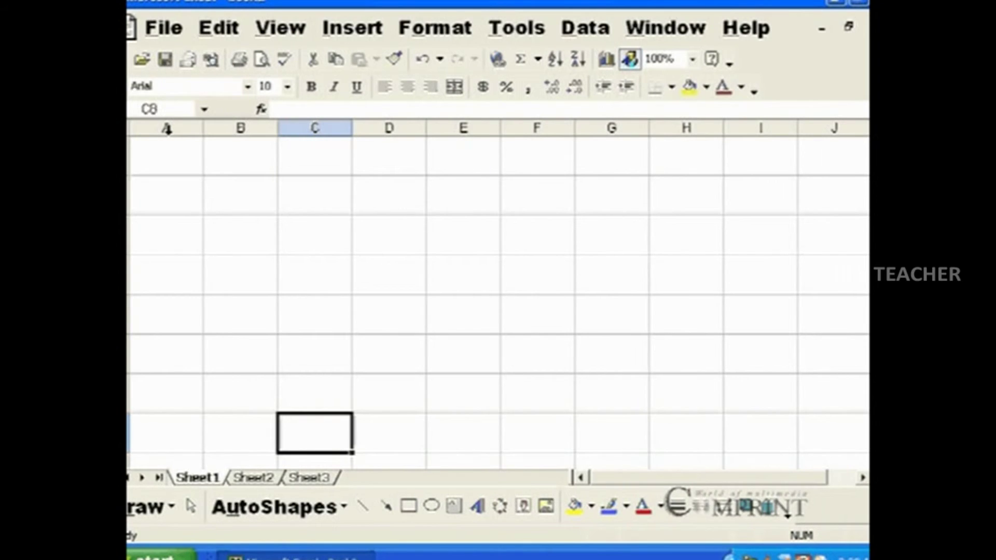
Hide column C from its header's context menu, leaving headers A, B, D, E.
left_click(389, 129)
left_click(316, 128)
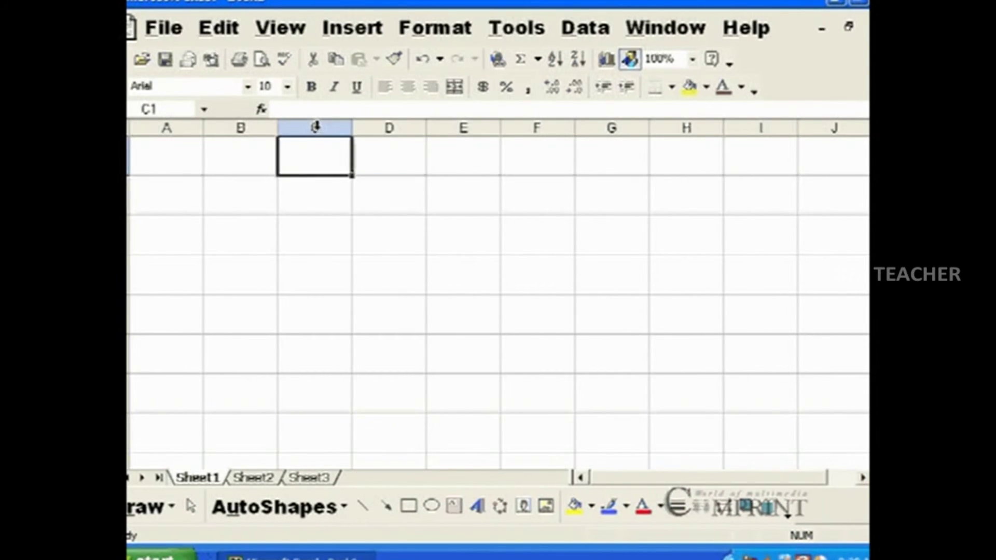
right_click(316, 128)
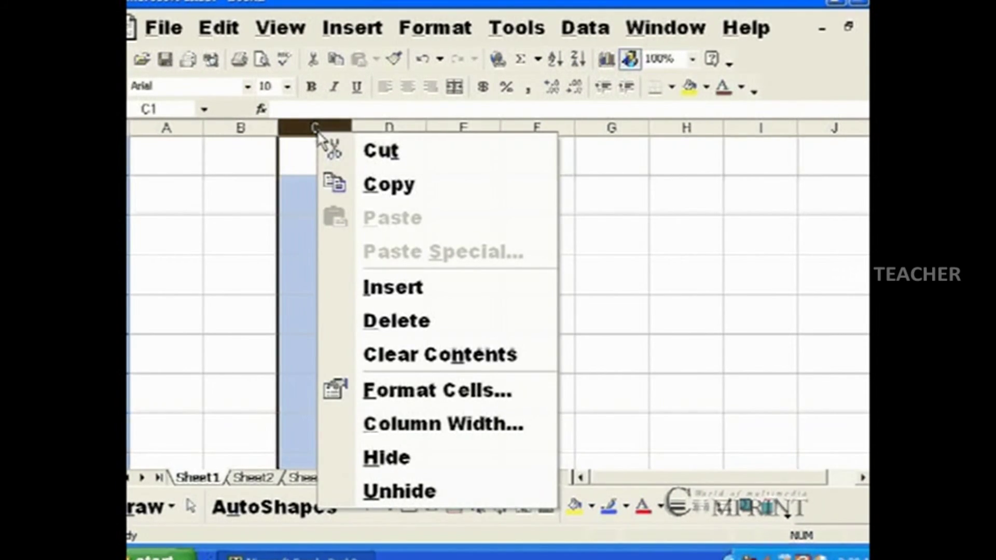
left_click(450, 462)
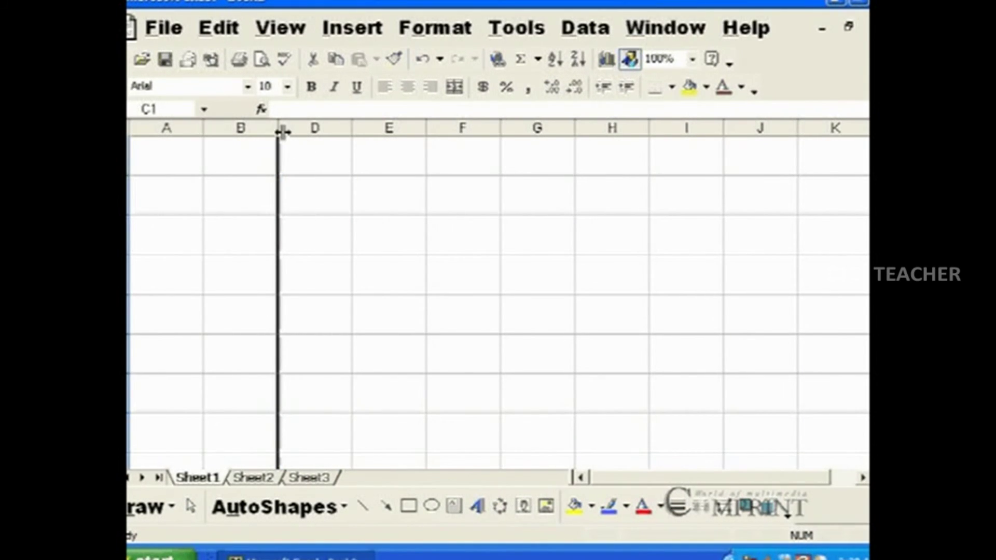
left_click(297, 150)
left_click(314, 128)
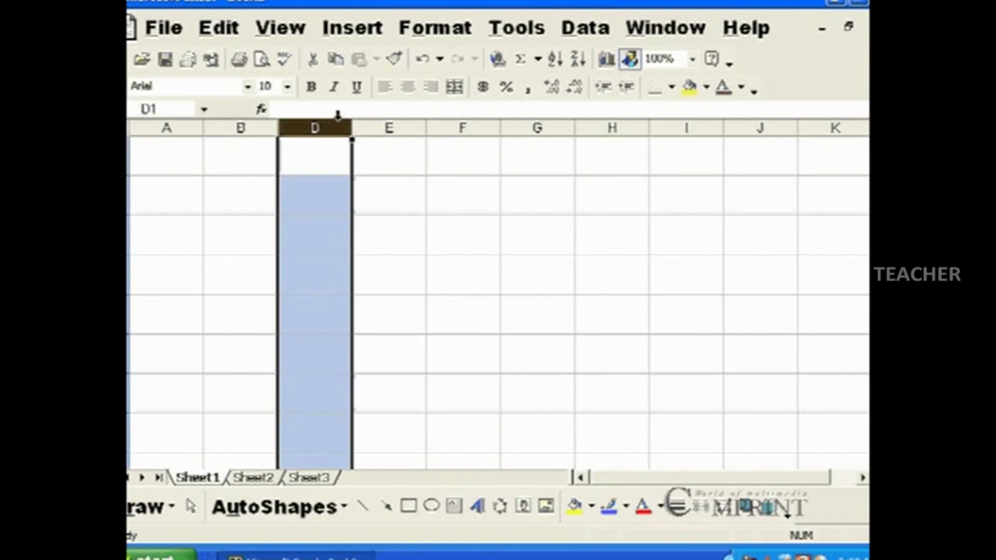
left_click(411, 148)
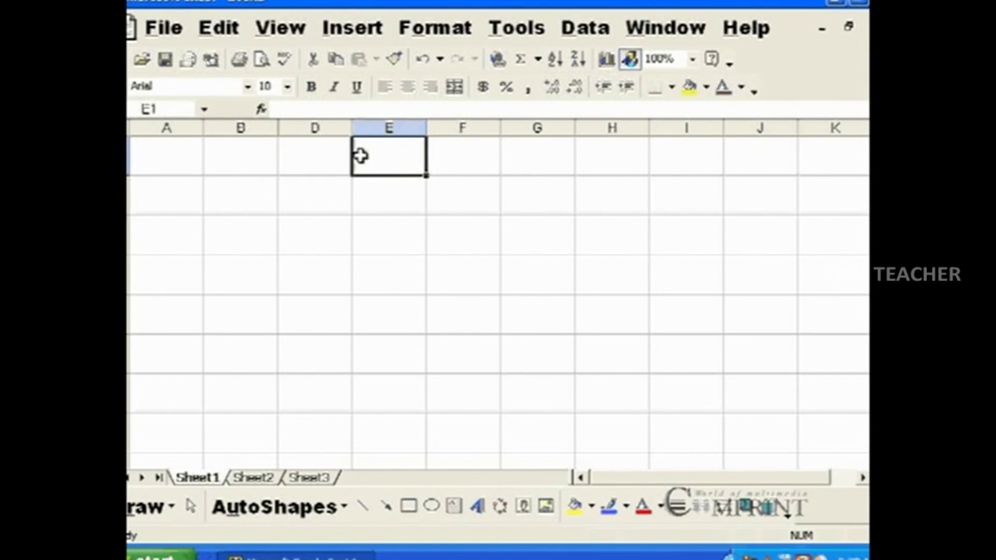